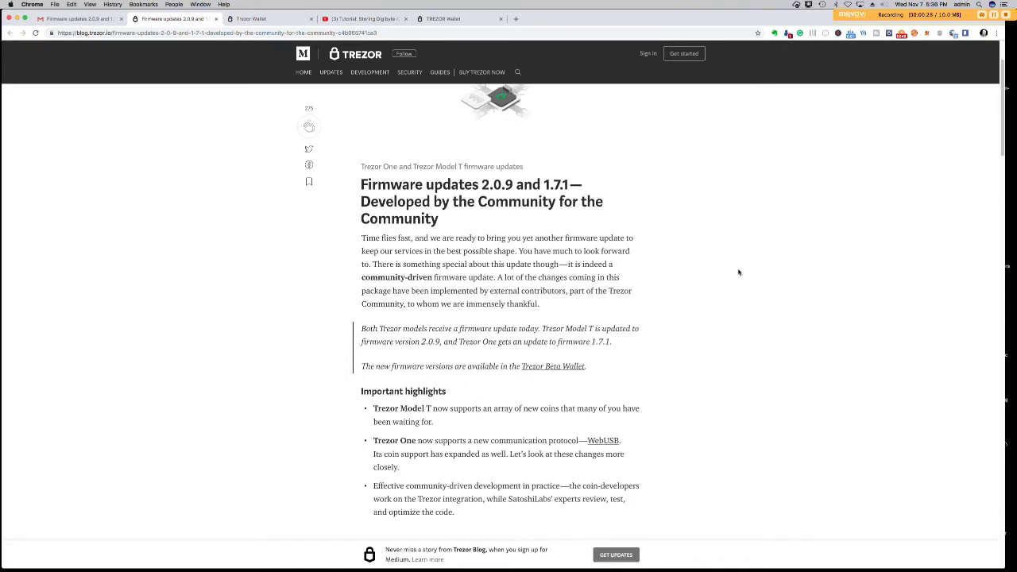
# Review the description of the YouTube tutorial on storing Digibyte (DGB) coins on the Trezor hardware wallet
pyautogui.click(359, 19)
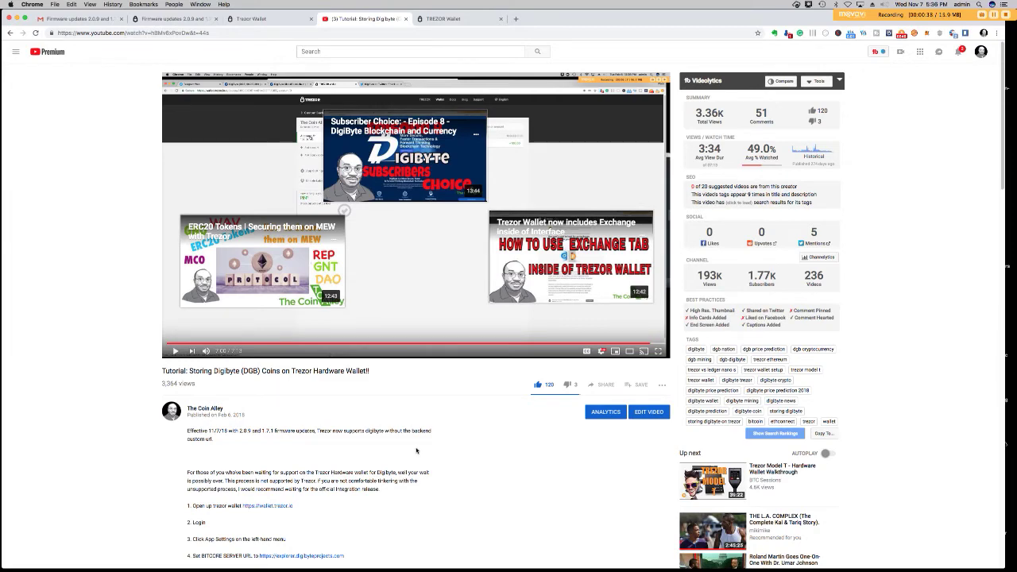
pyautogui.scroll(-3, 416, 450)
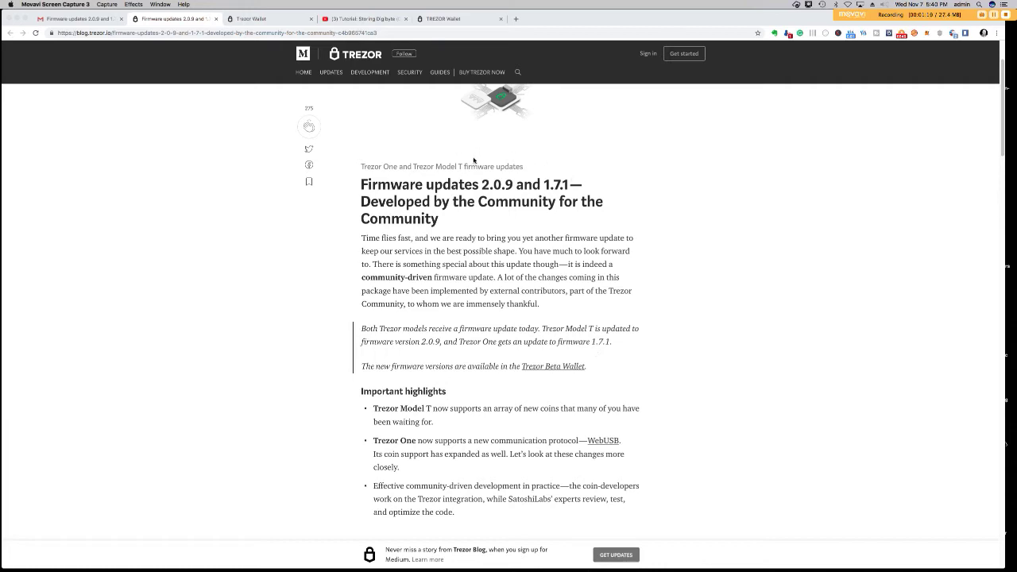
# In the Trezor beta wallet, confirm having the recovery seed at hand and start the device firmware update
pyautogui.click(267, 20)
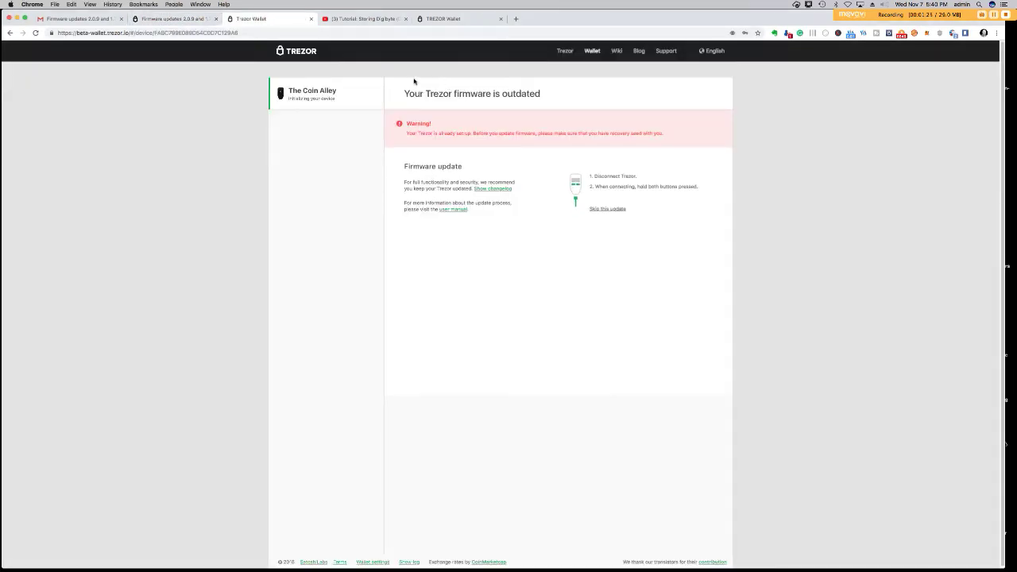
pyautogui.click(437, 21)
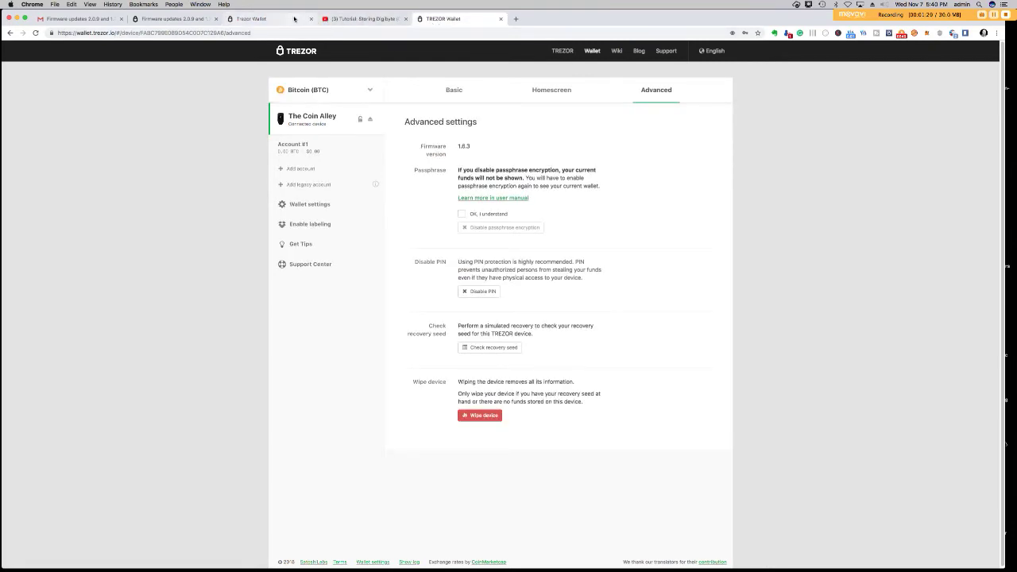
pyautogui.click(295, 18)
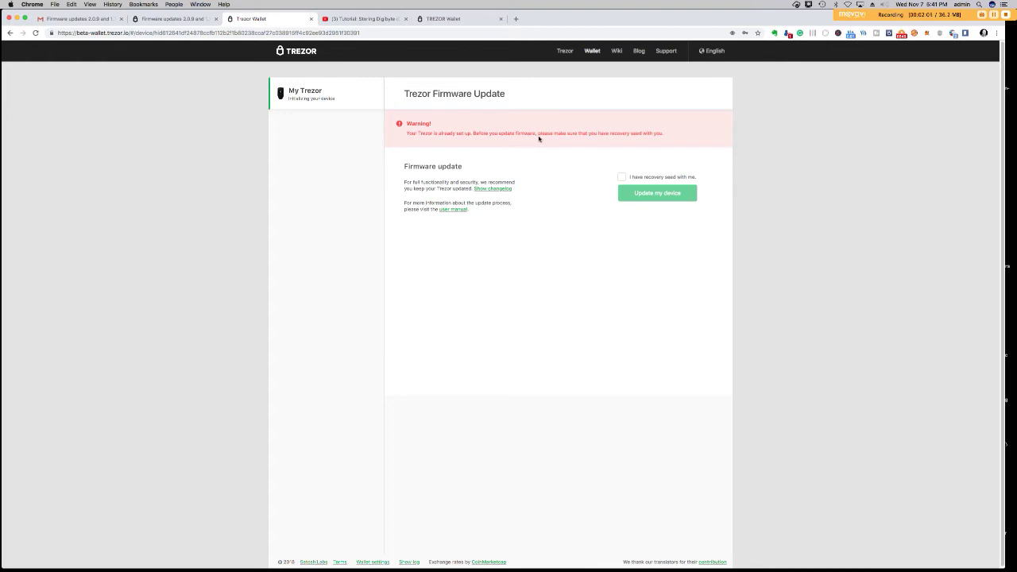
pyautogui.click(621, 179)
pyautogui.click(646, 196)
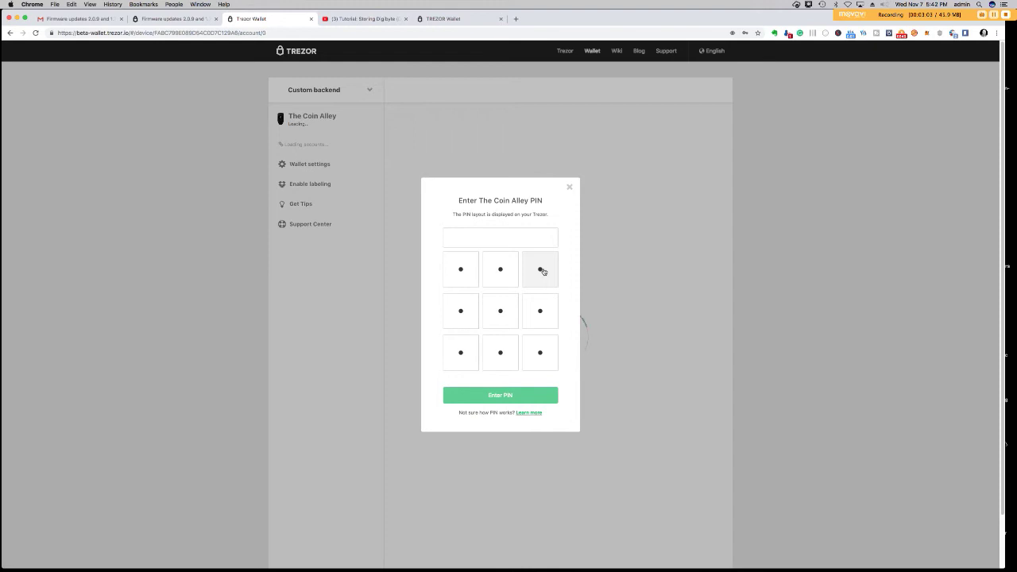
# Unlock the Trezor in the beta wallet by entering the device PIN and submitting the confirmed wallet passphrase
pyautogui.click(543, 270)
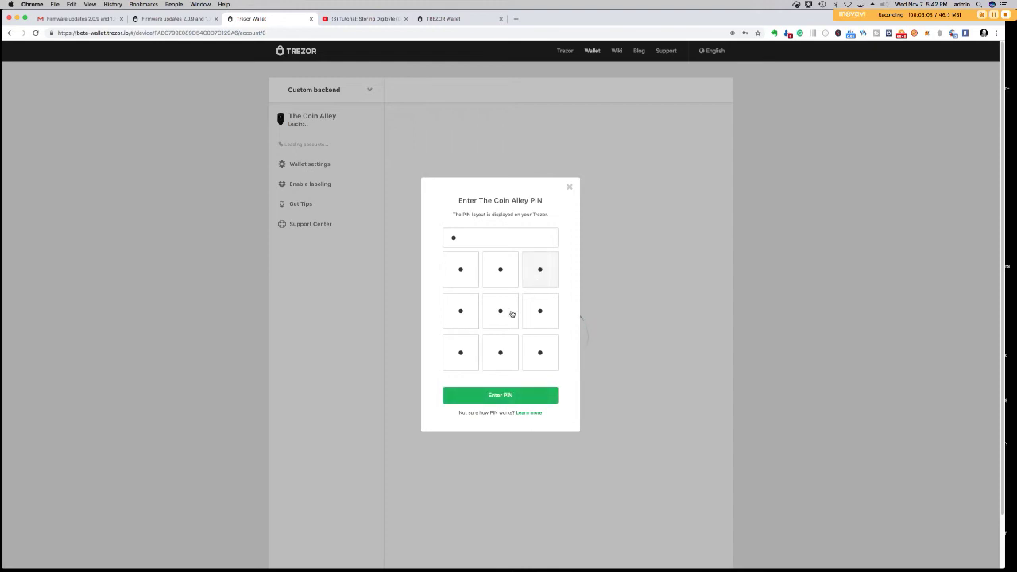
pyautogui.click(462, 356)
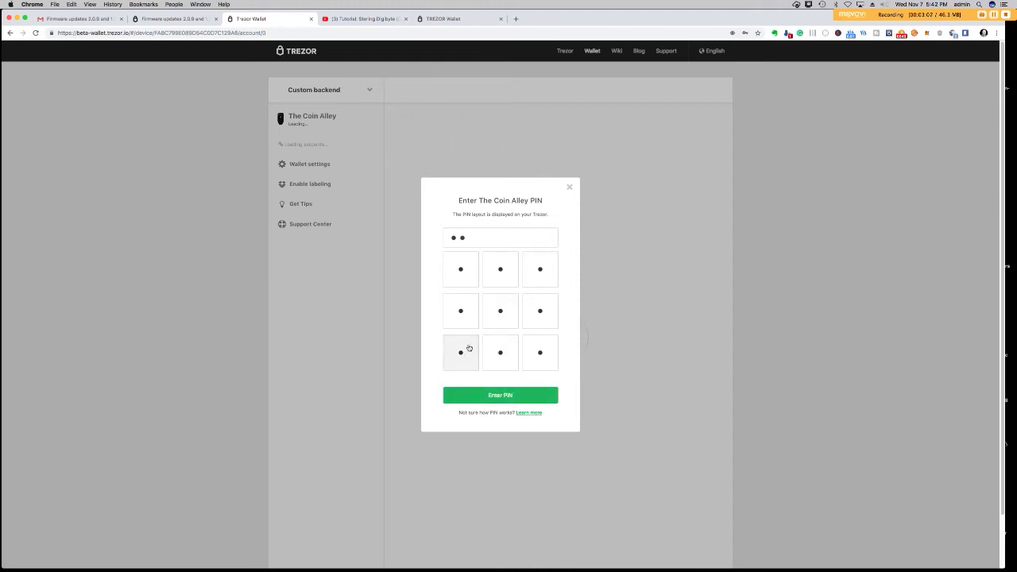
pyautogui.click(464, 271)
pyautogui.click(548, 269)
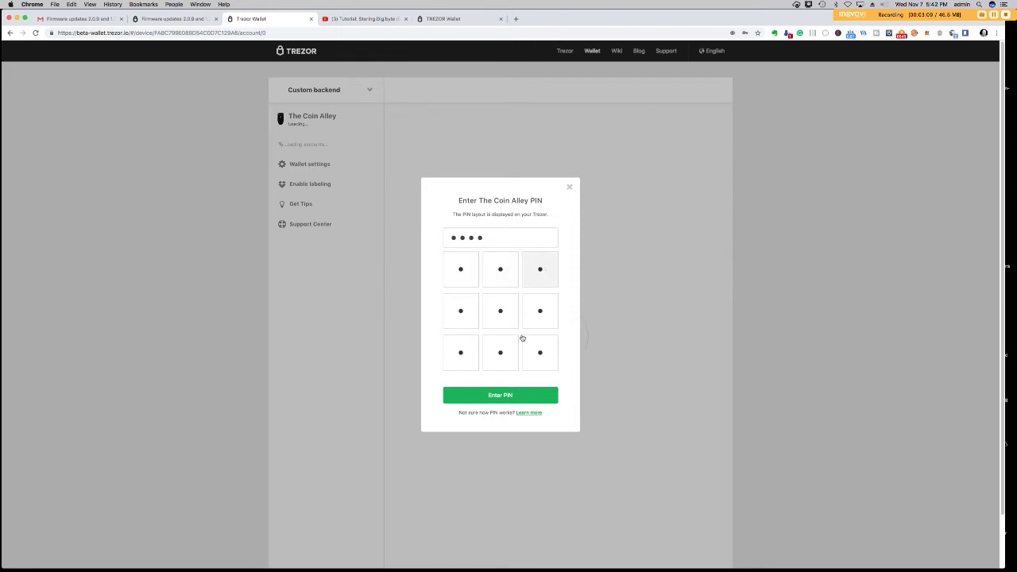
pyautogui.click(508, 402)
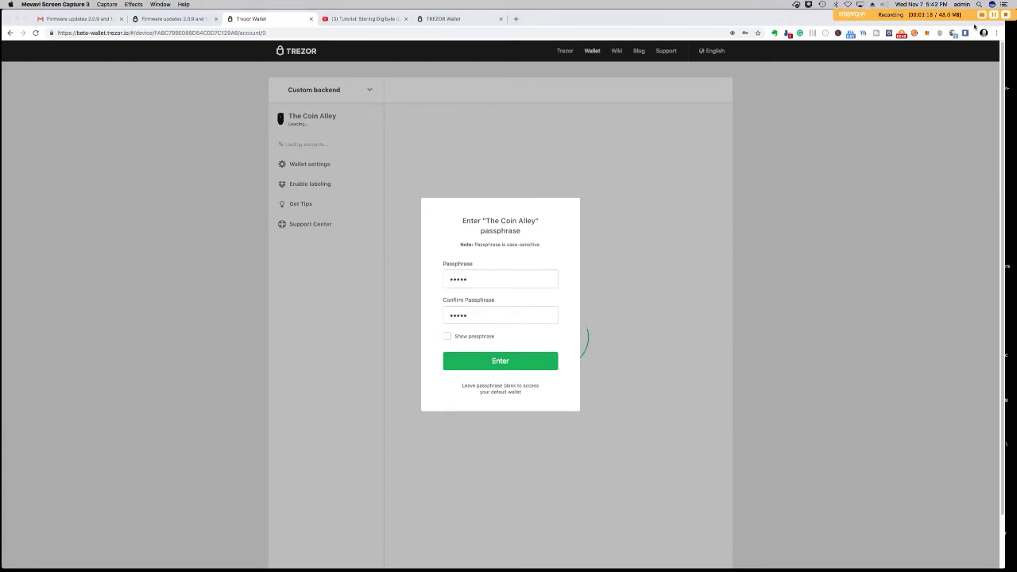
pyautogui.click(505, 364)
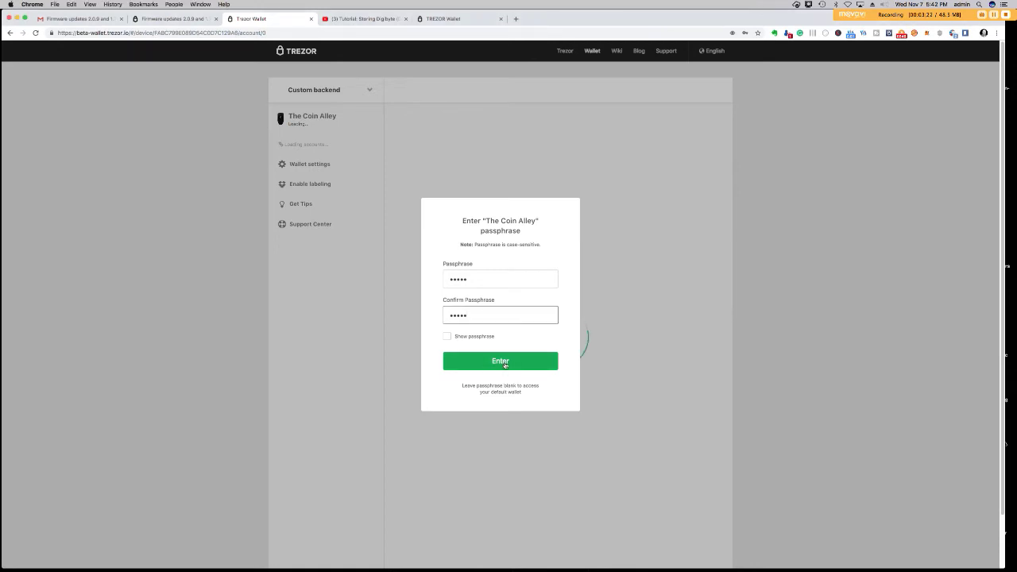
pyautogui.click(505, 364)
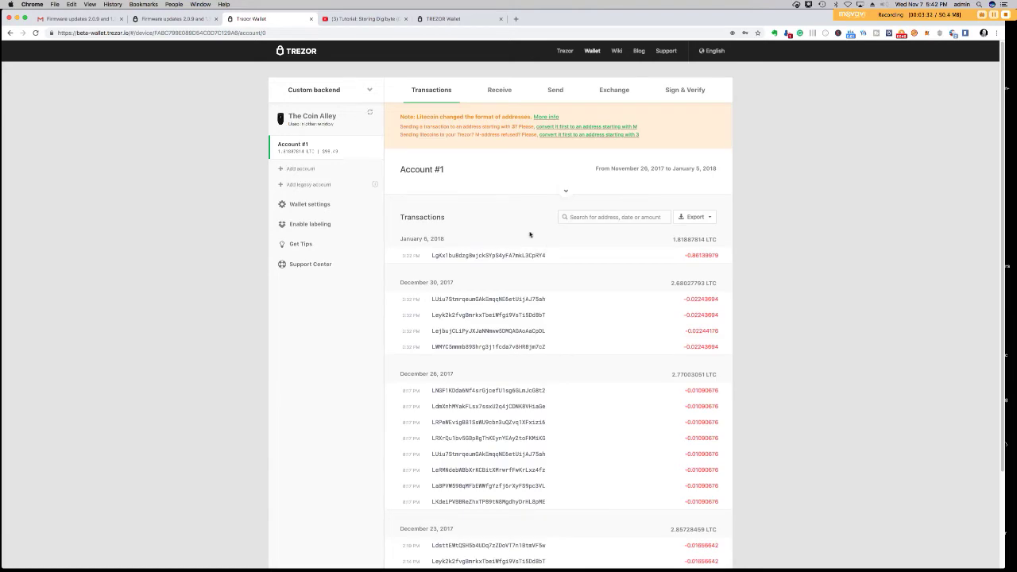
# Examine the list of coins offered by the beta wallet, including the custom backend entry
pyautogui.click(368, 92)
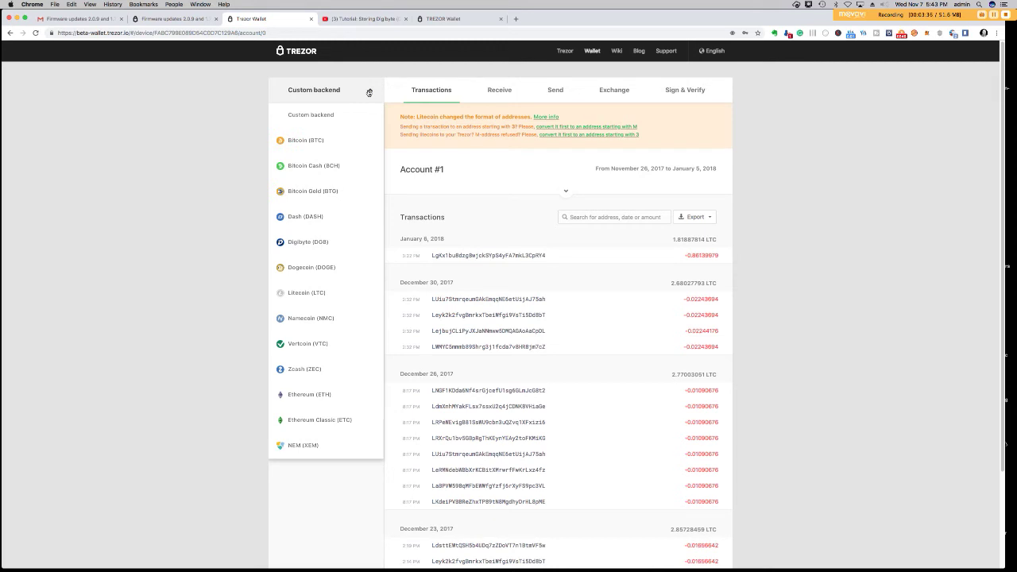
pyautogui.click(370, 92)
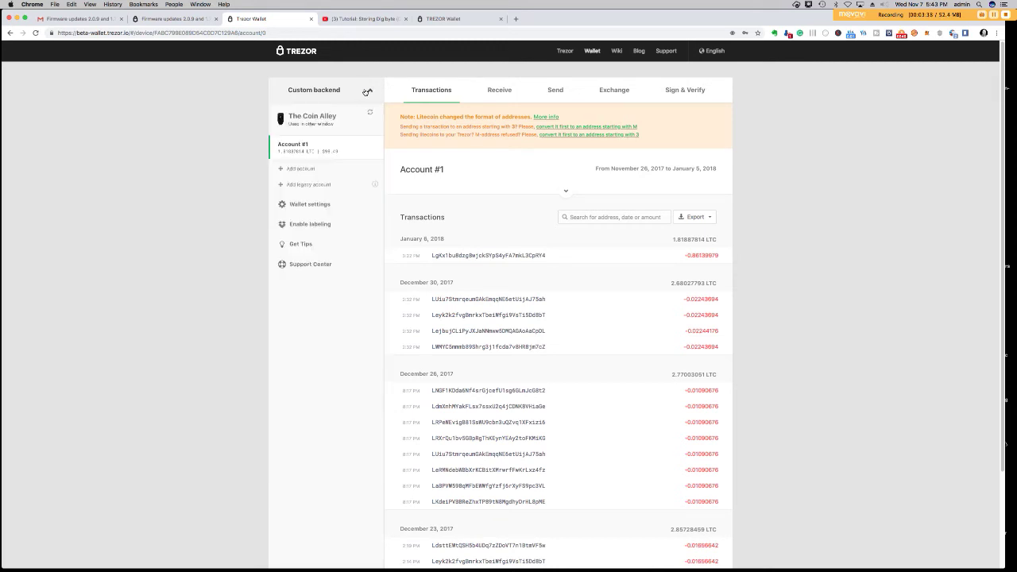
pyautogui.click(371, 92)
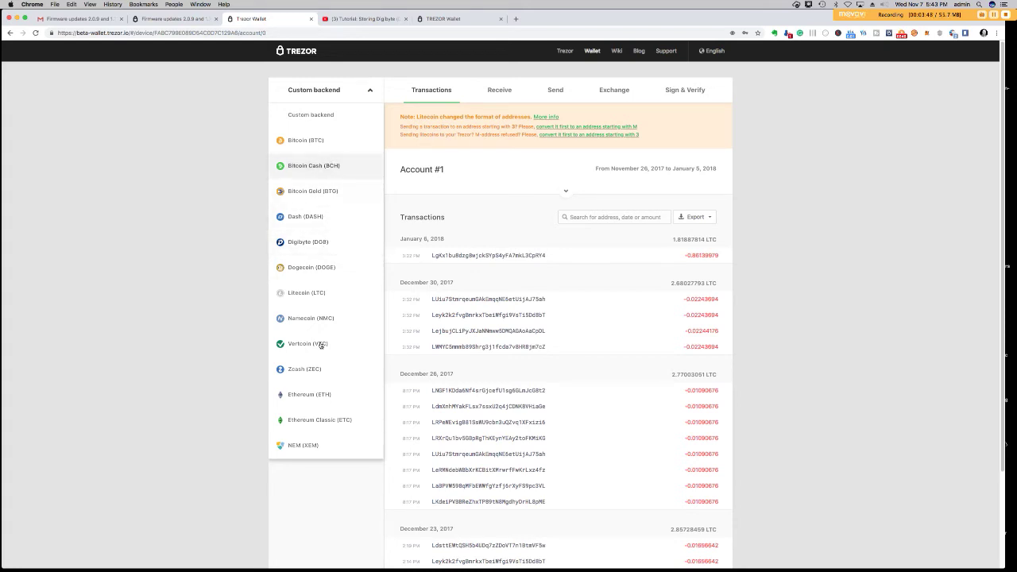
# Read the Trezor blog article's highlights and its section on the coins added in Model T firmware 2.0.9
pyautogui.click(184, 19)
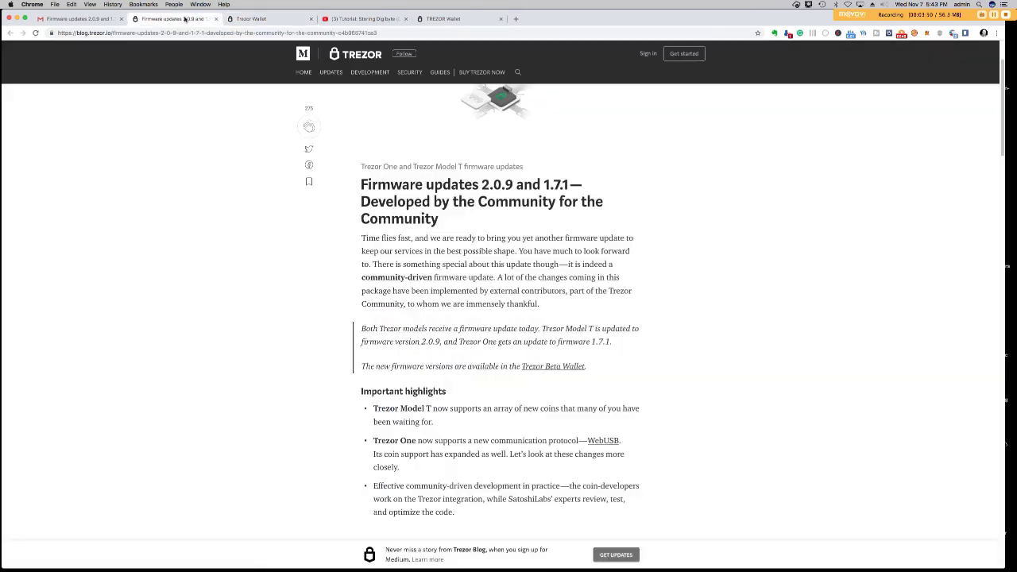
pyautogui.scroll(-5, 606, 406)
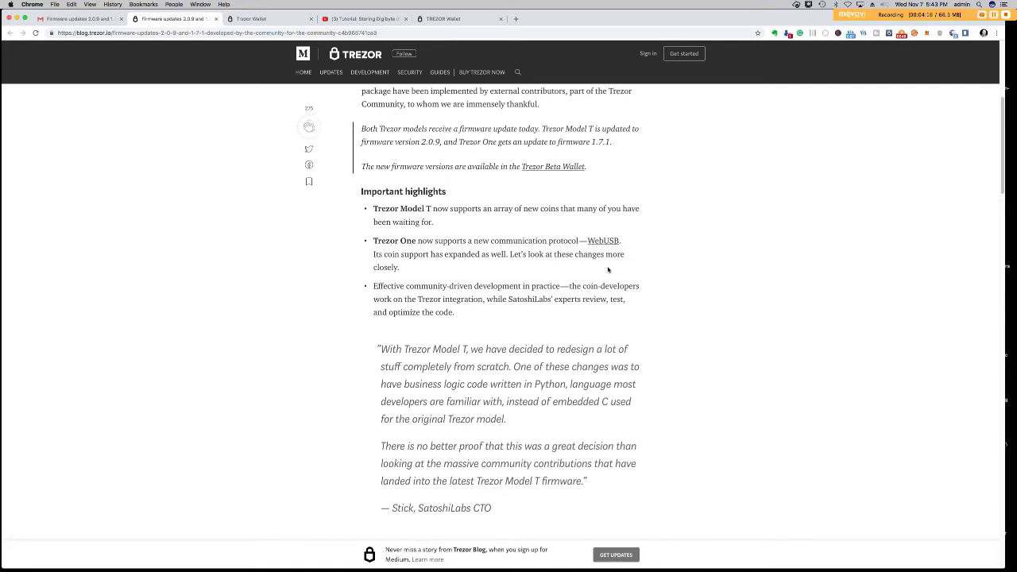
pyautogui.scroll(-5, 608, 270)
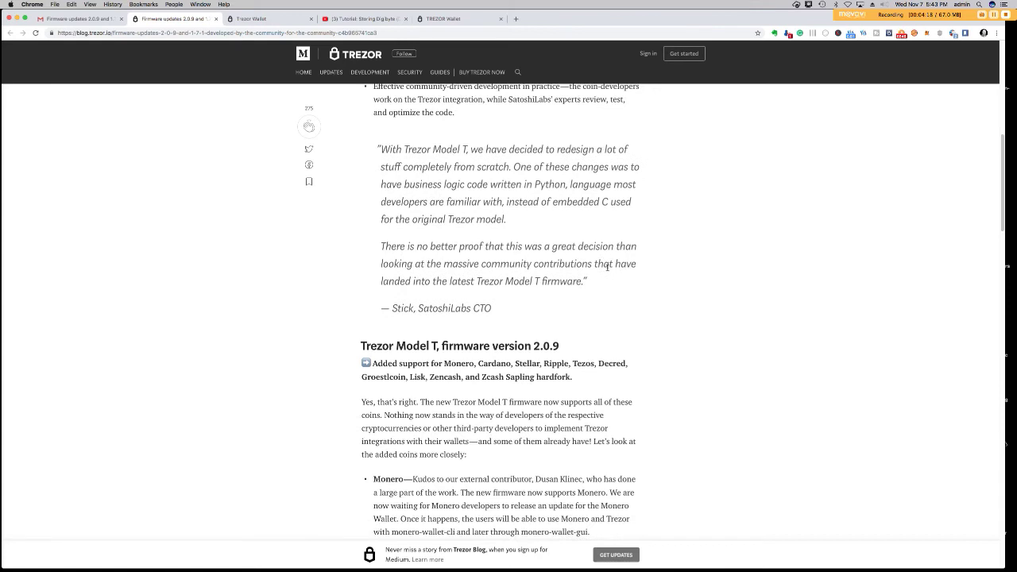
pyautogui.scroll(6, 608, 270)
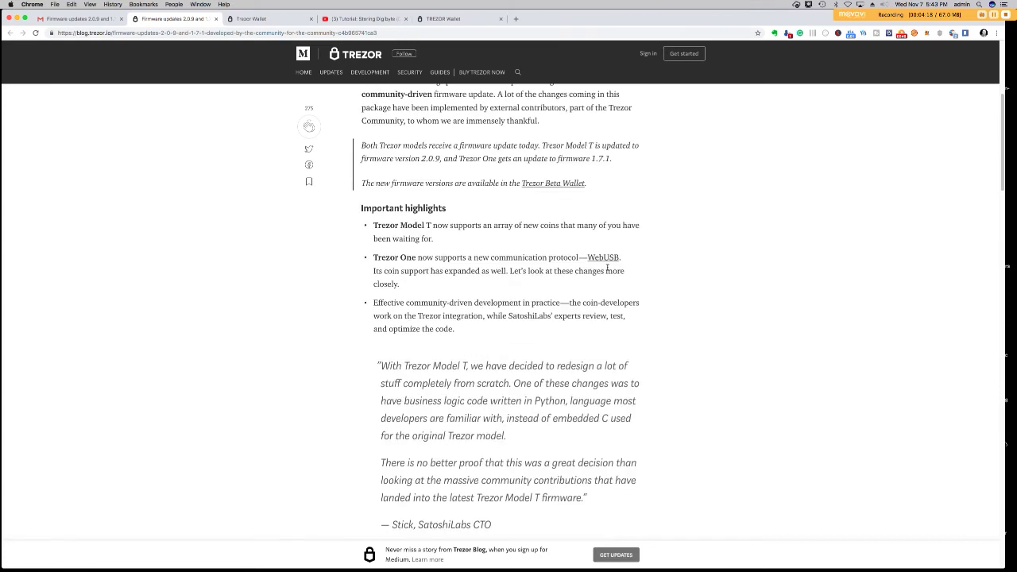
pyautogui.click(995, 14)
pyautogui.scroll(-10, 683, 338)
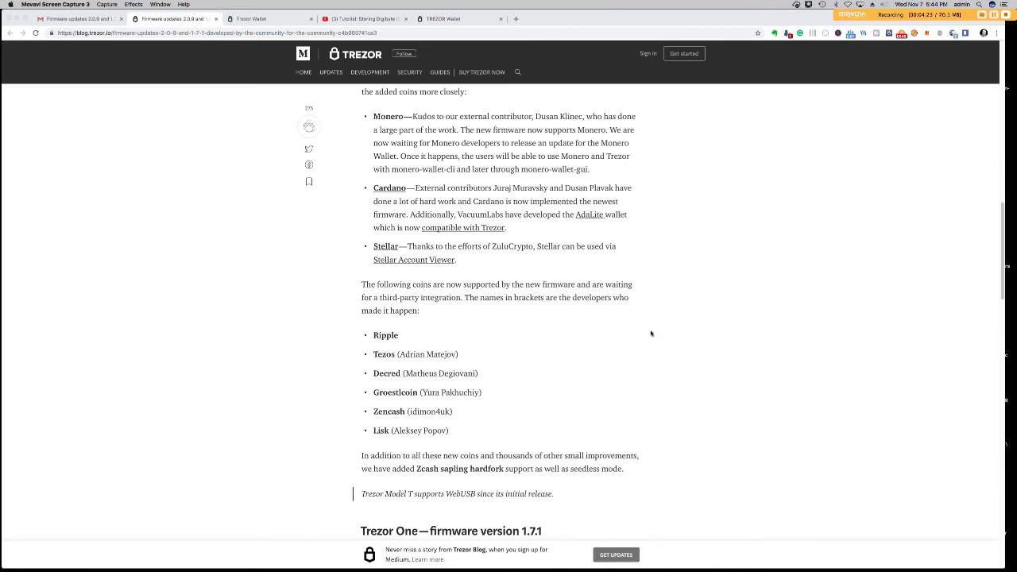
pyautogui.scroll(3, 651, 333)
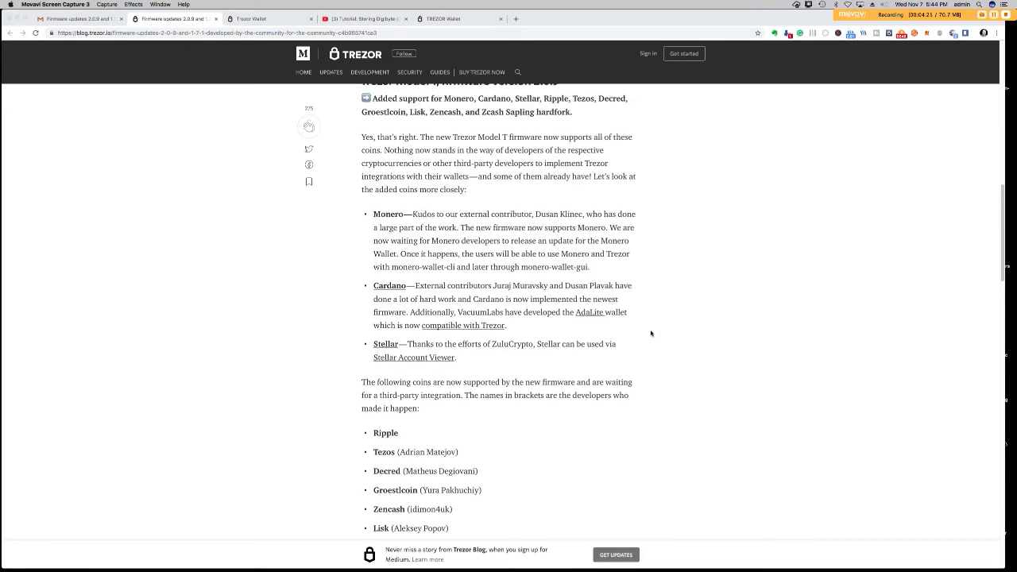
pyautogui.scroll(1, 651, 334)
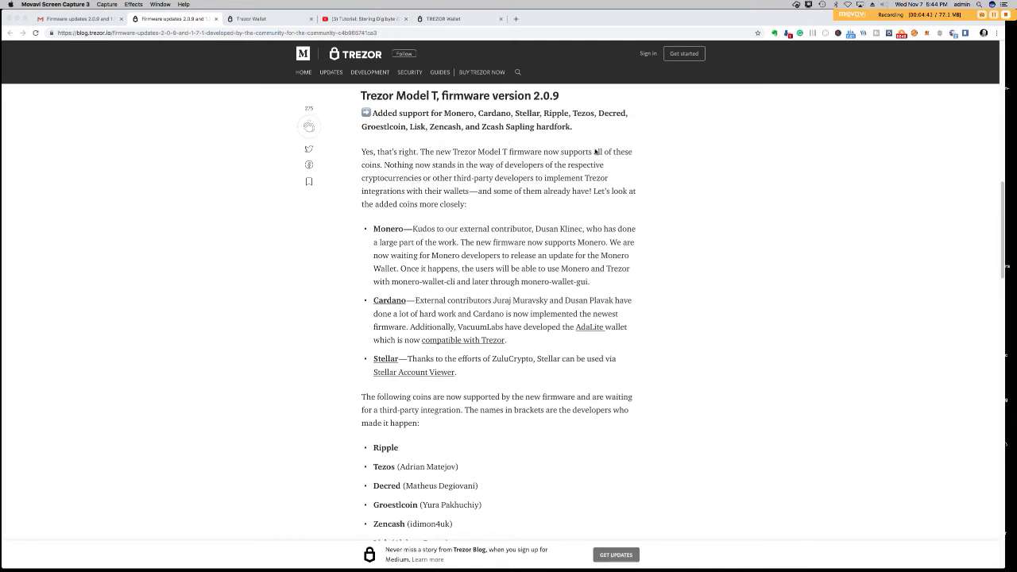
pyautogui.scroll(-3, 372, 289)
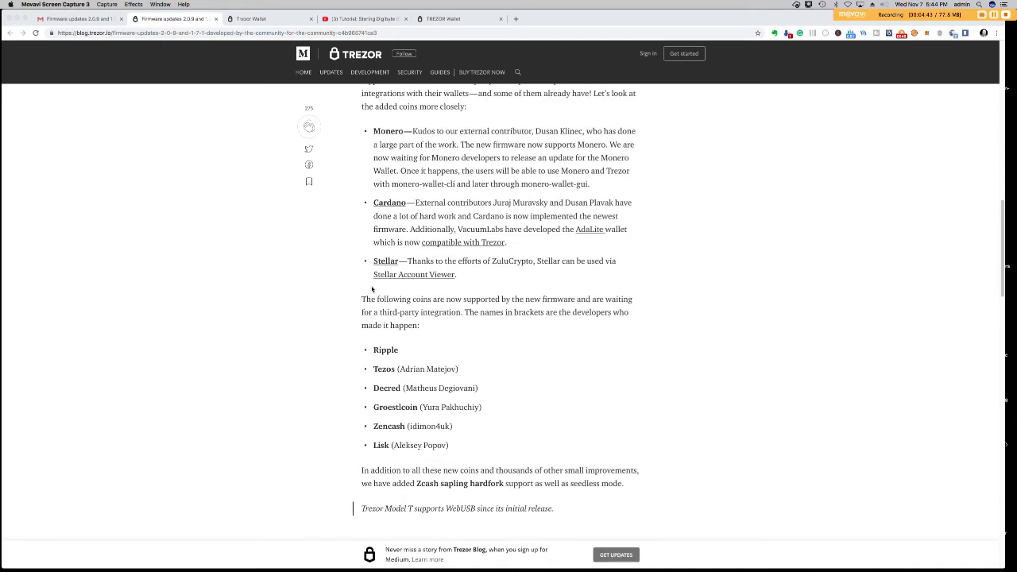
# Read the article's sections on Trezor One firmware 1.7.1 and Digibyte in the Trezor Beta Wallet
pyautogui.scroll(-4, 419, 293)
pyautogui.scroll(-2, 419, 293)
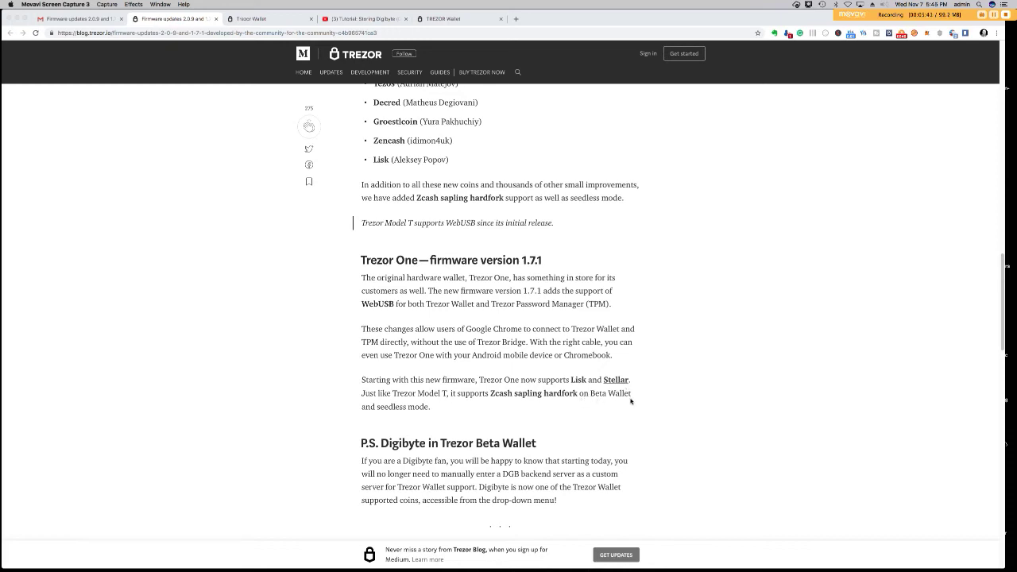
pyautogui.scroll(-3, 608, 432)
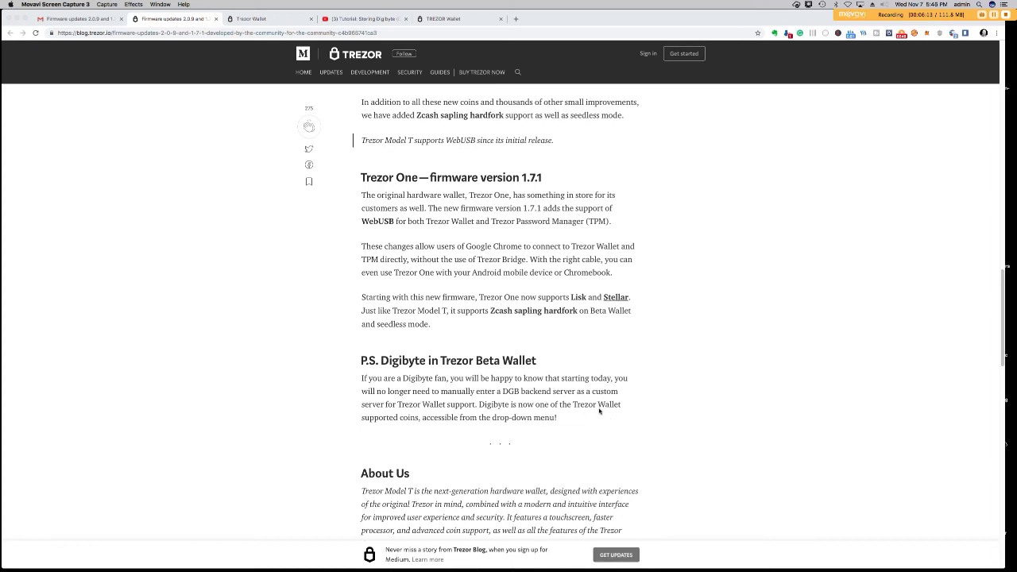
# Switch the beta wallet from the custom backend to Digibyte (DGB)
pyautogui.click(232, 19)
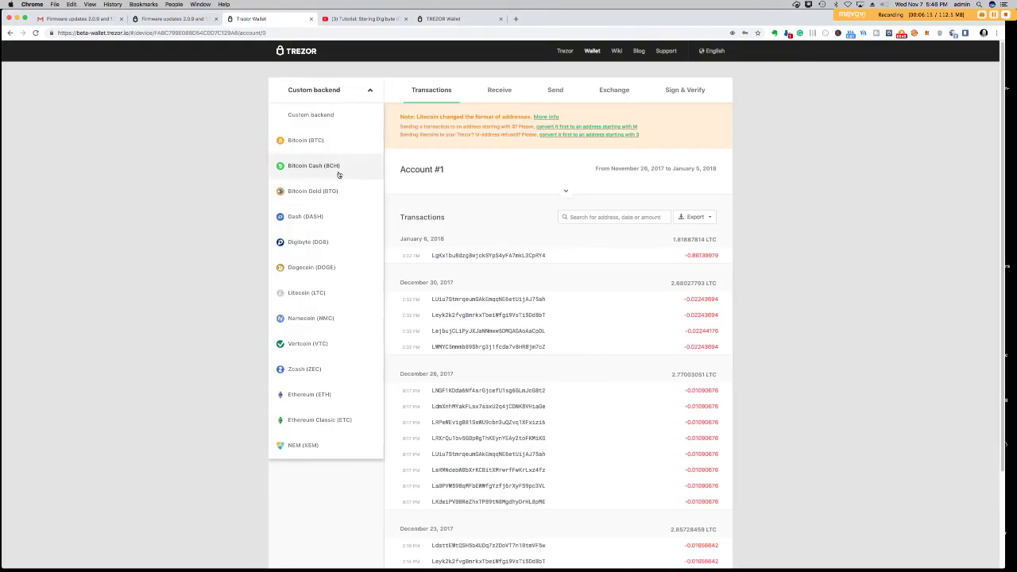
pyautogui.click(308, 246)
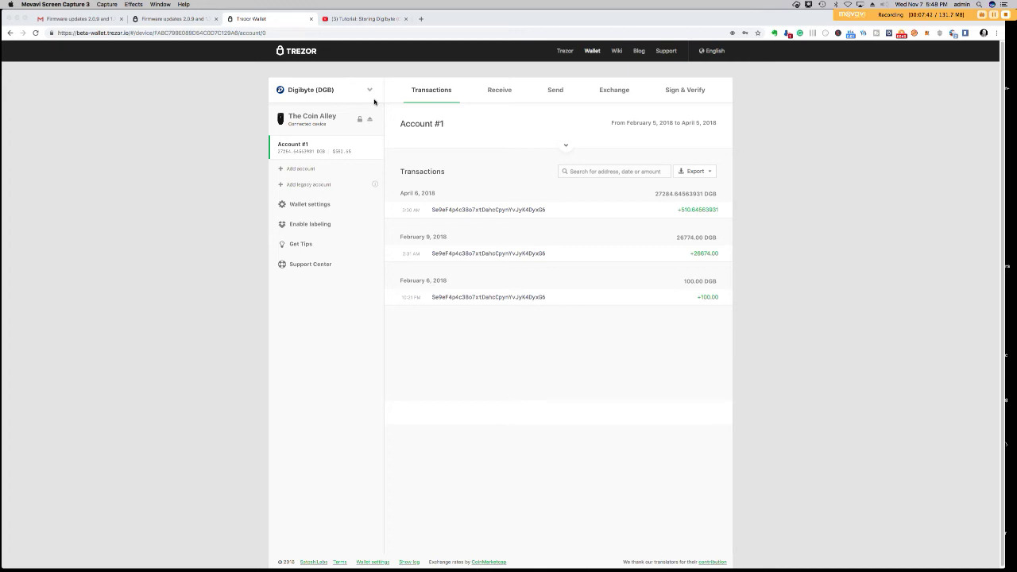
# Review the old manual steps for setting the Digibyte BITCORE SERVER URL in the YouTube tutorial's description
pyautogui.click(383, 20)
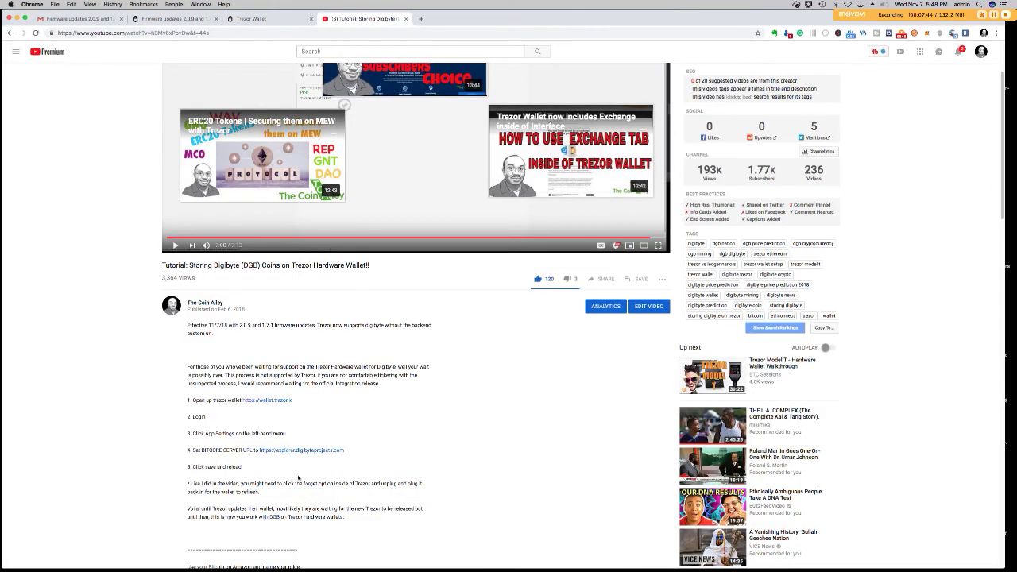
pyautogui.scroll(-1, 297, 467)
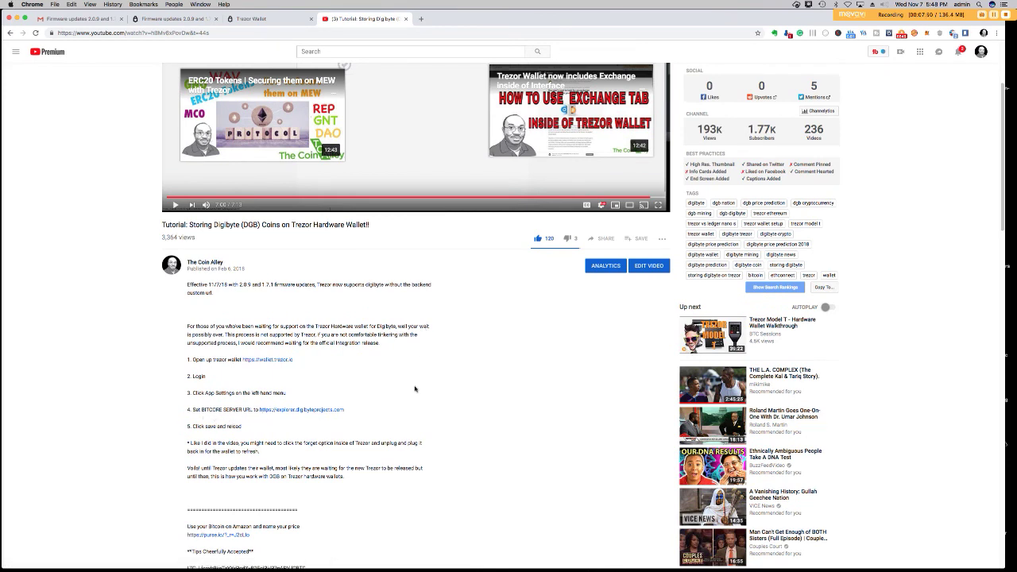
# Return to the beta wallet and switch its coin to Litecoin (LTC)
pyautogui.click(269, 19)
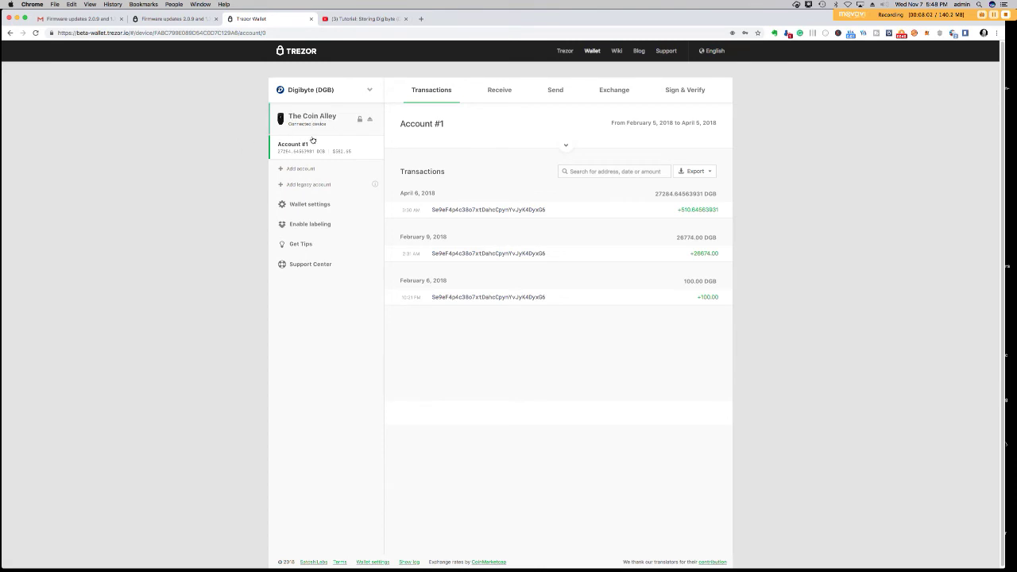
pyautogui.click(358, 90)
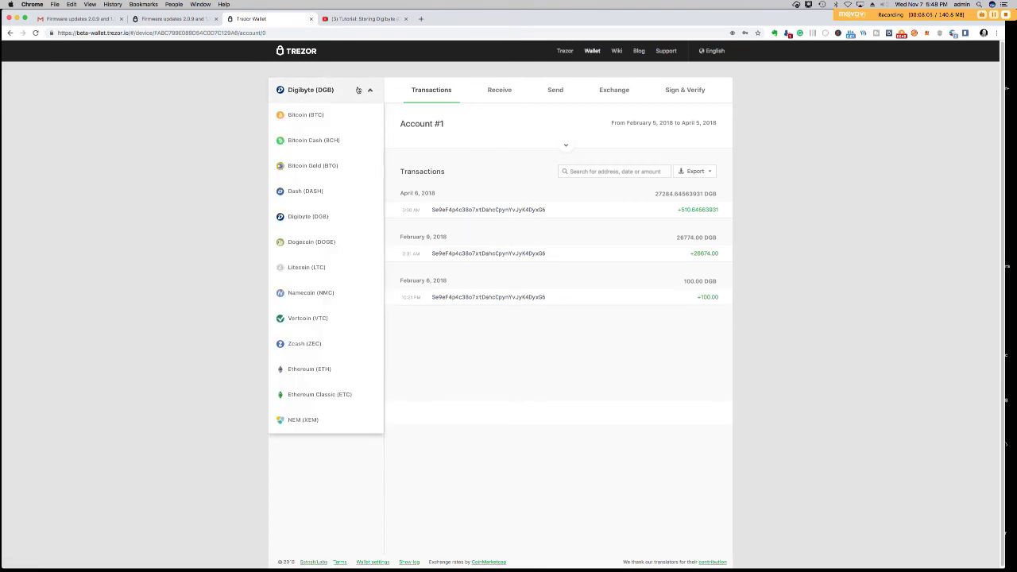
pyautogui.click(320, 268)
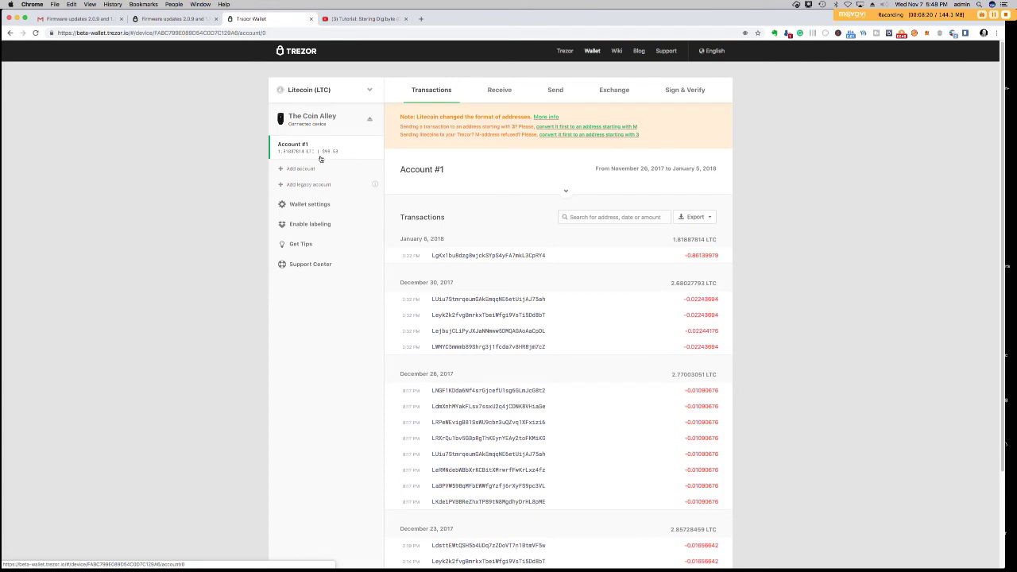
# Check the coin choices available from the Litecoin account, including the built-in Digibyte option
pyautogui.click(324, 91)
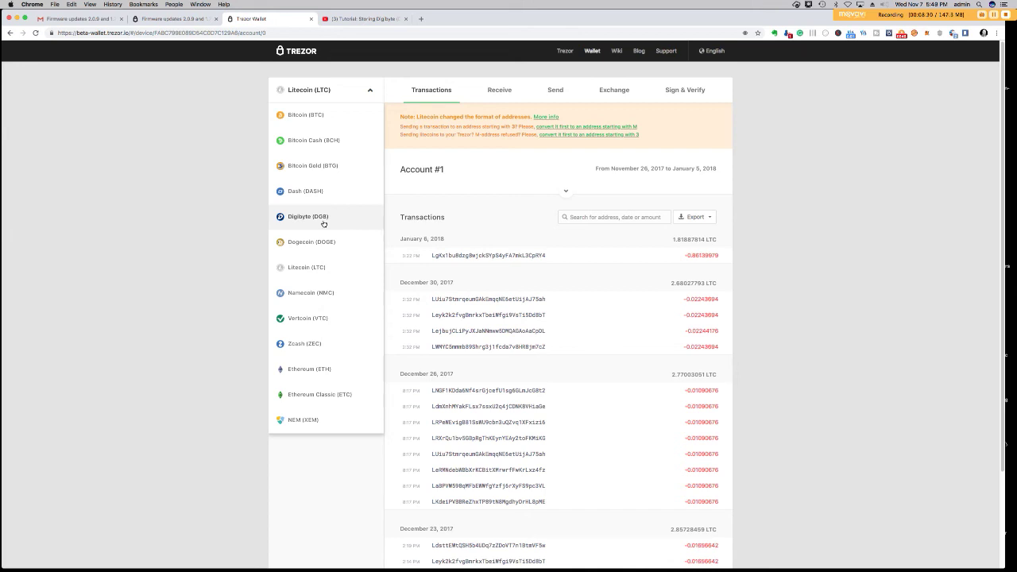
pyautogui.click(763, 248)
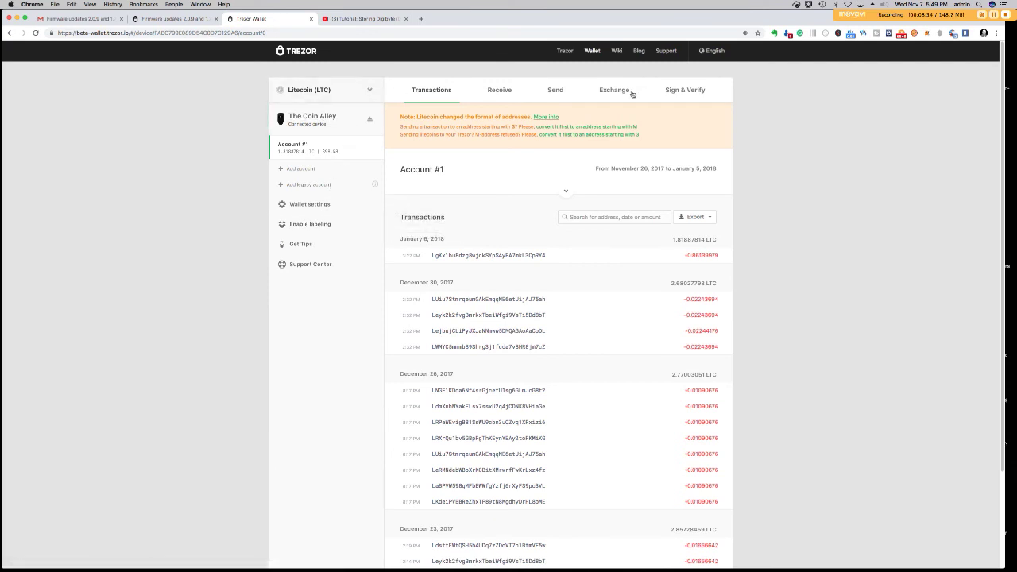
pyautogui.click(368, 91)
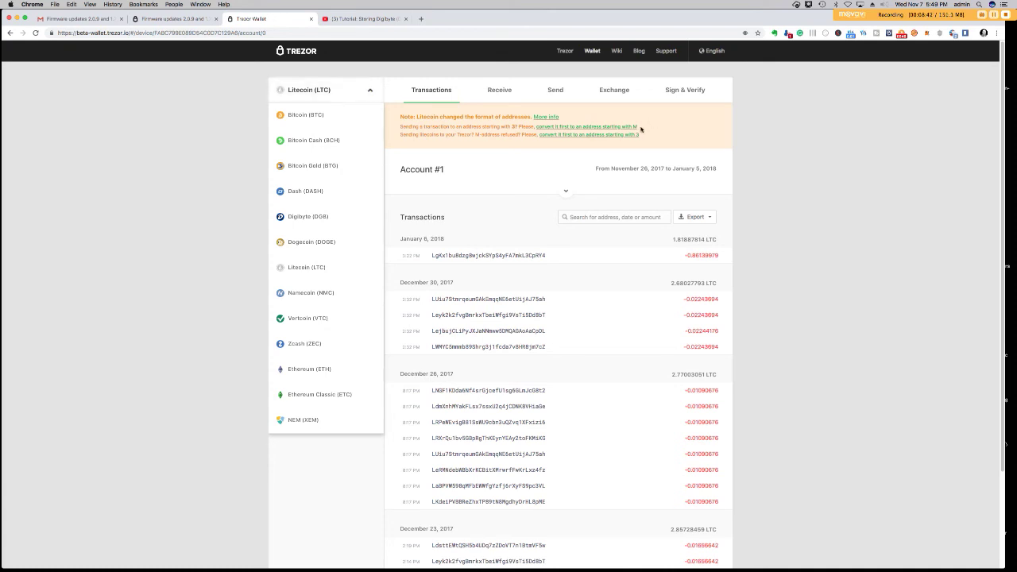
# Check the coin choices in the regular wallet at wallet.trezor.io for comparison with the beta wallet, and close the coin list
pyautogui.click(787, 130)
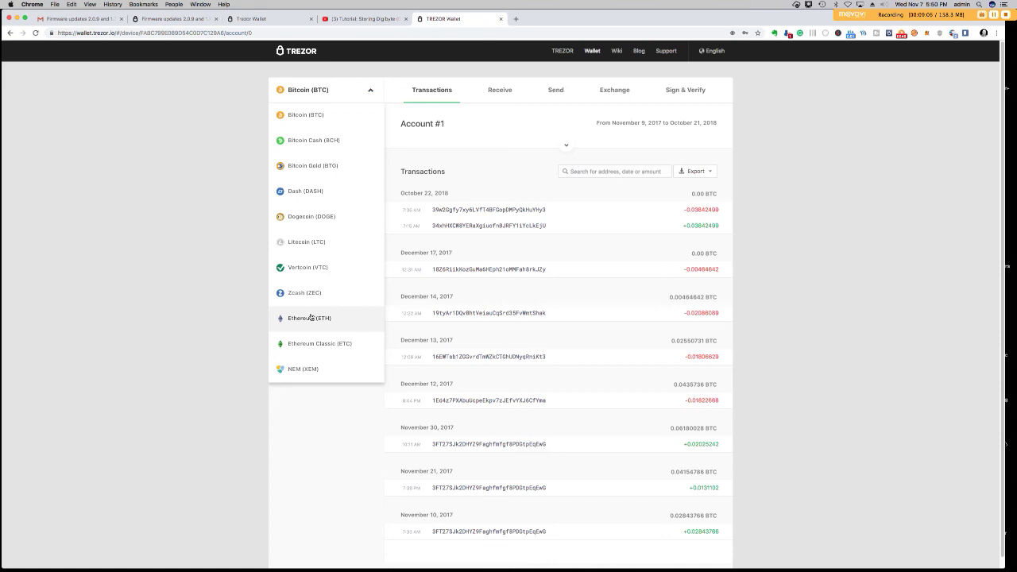
pyautogui.click(370, 90)
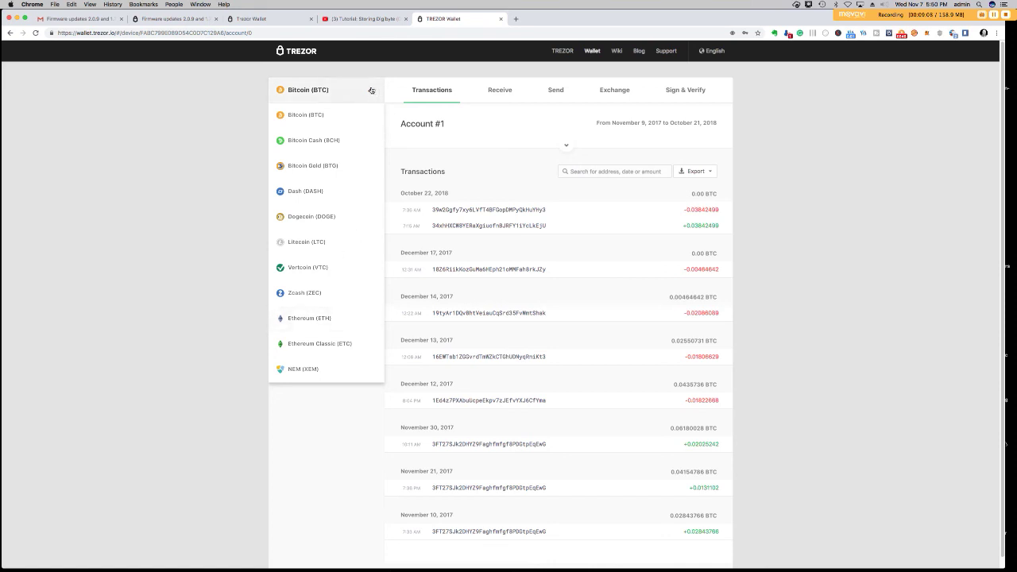
pyautogui.click(334, 93)
pyautogui.click(334, 93)
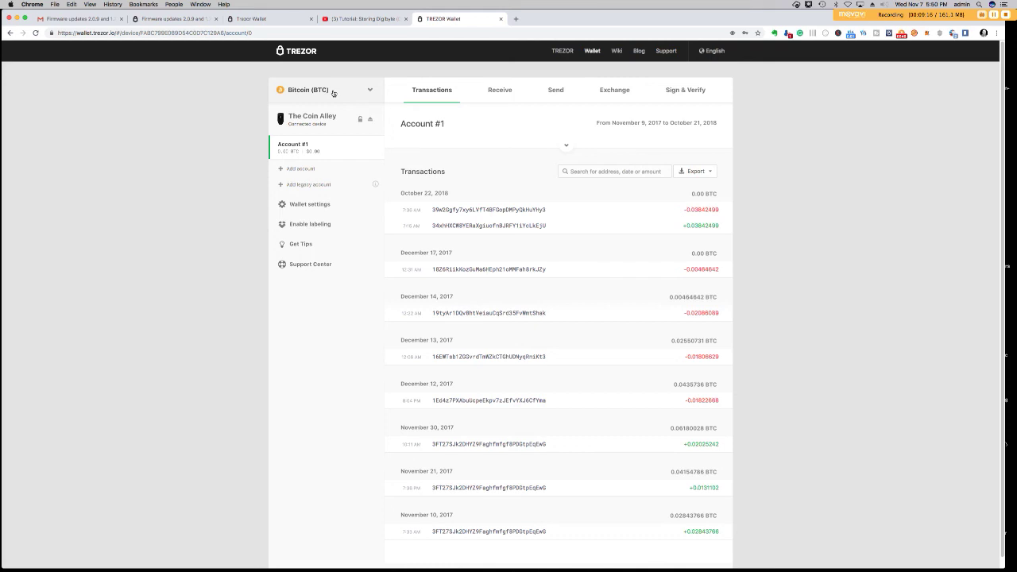
# Review the firmware blog post's Digibyte note alongside the beta wallet and the YouTube tutorial's description of the manual backend setup
pyautogui.click(168, 20)
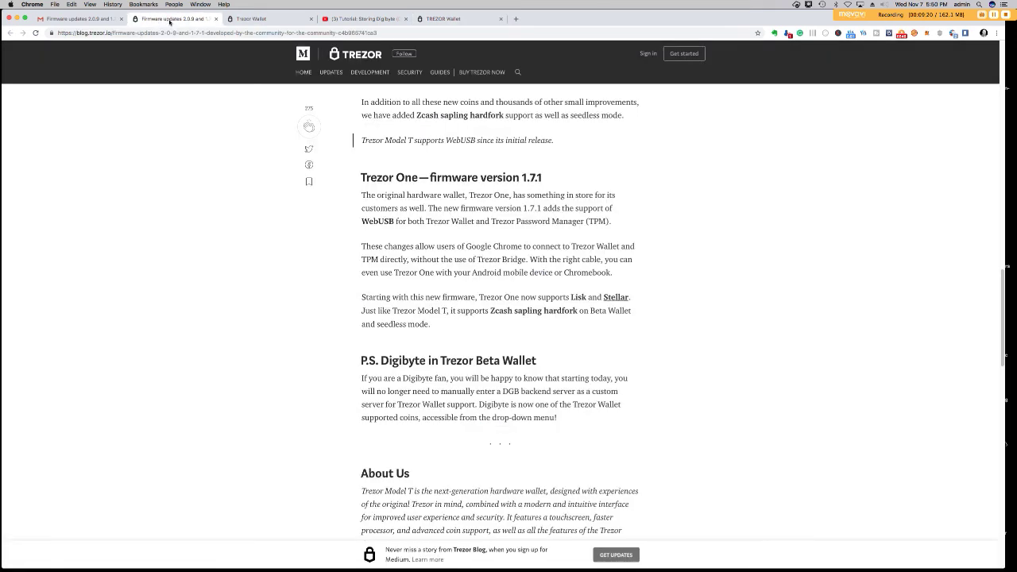
pyautogui.click(379, 19)
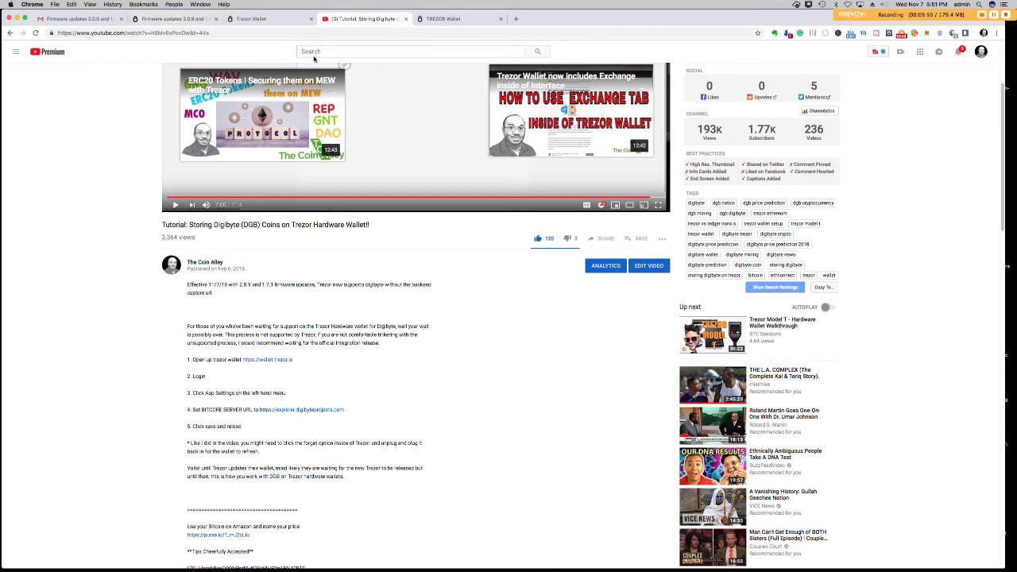
pyautogui.click(201, 22)
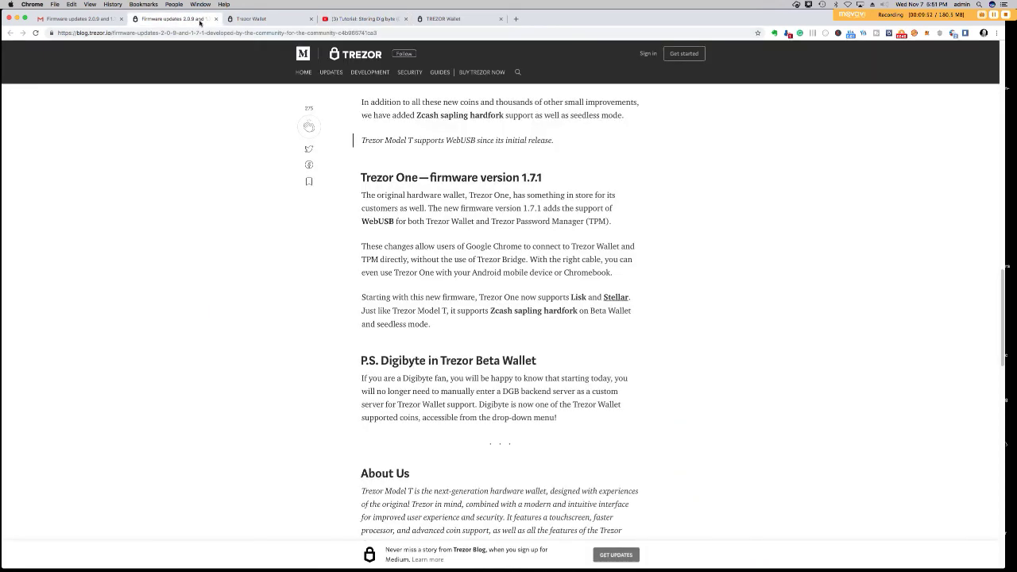
pyautogui.click(283, 21)
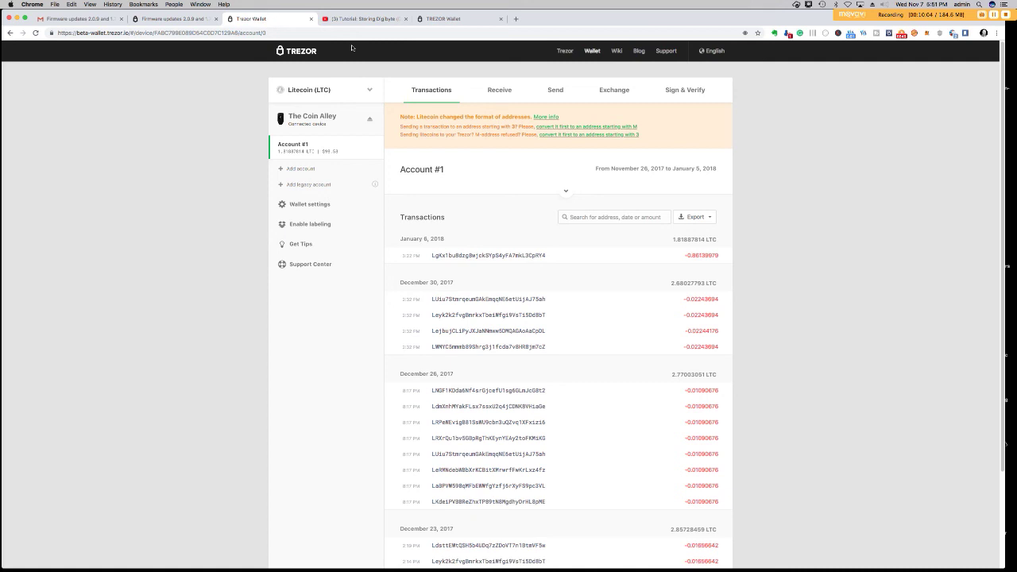
pyautogui.click(358, 22)
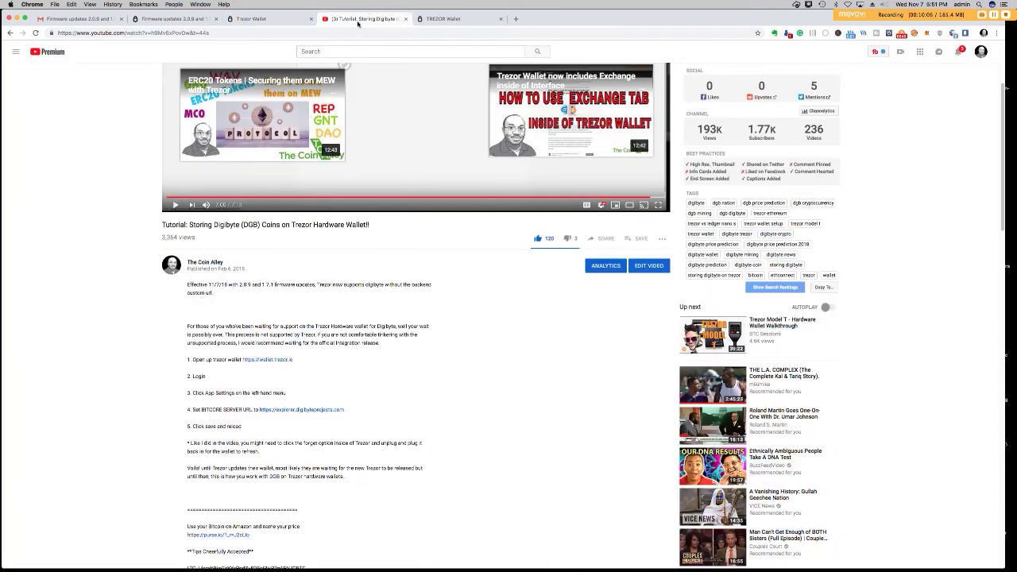